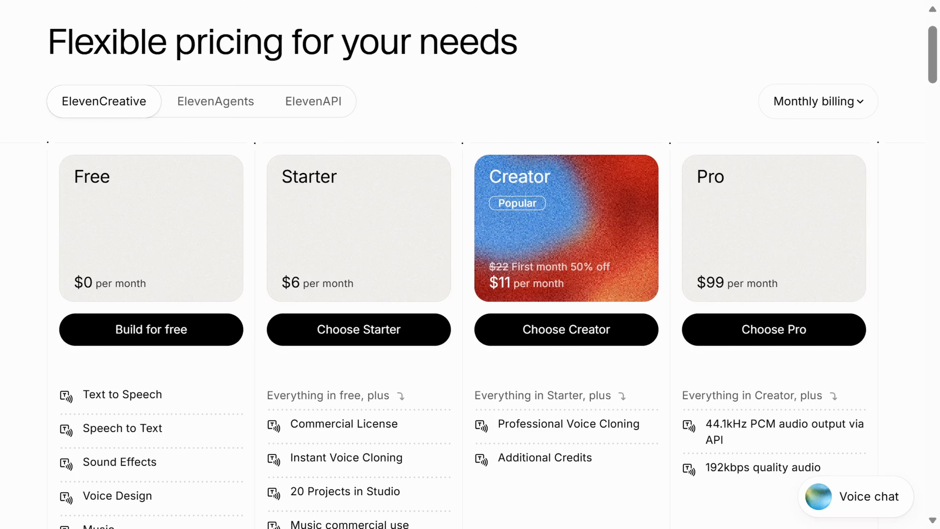
Review the ElevenCreative pricing plans and look through the tools available in the workspace navigation
scroll(937, 56, down, 1)
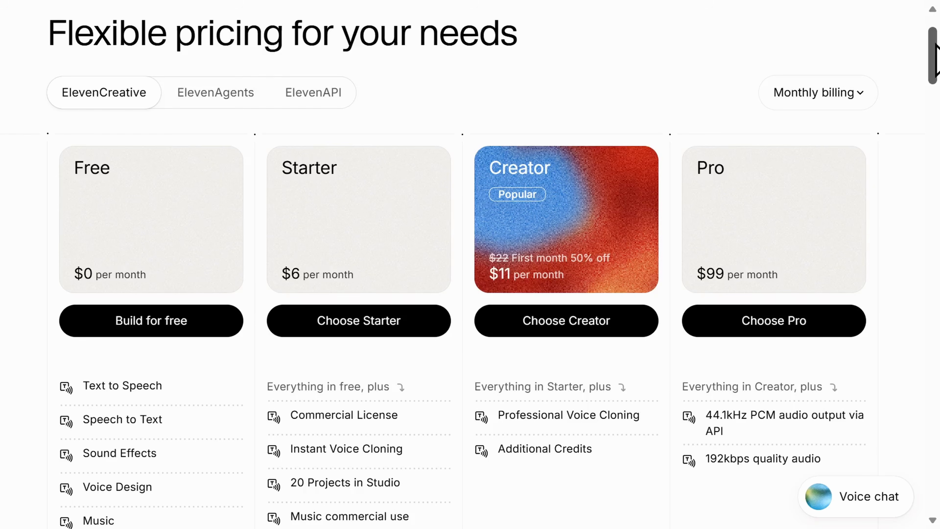
drag(936, 43, 936, 78)
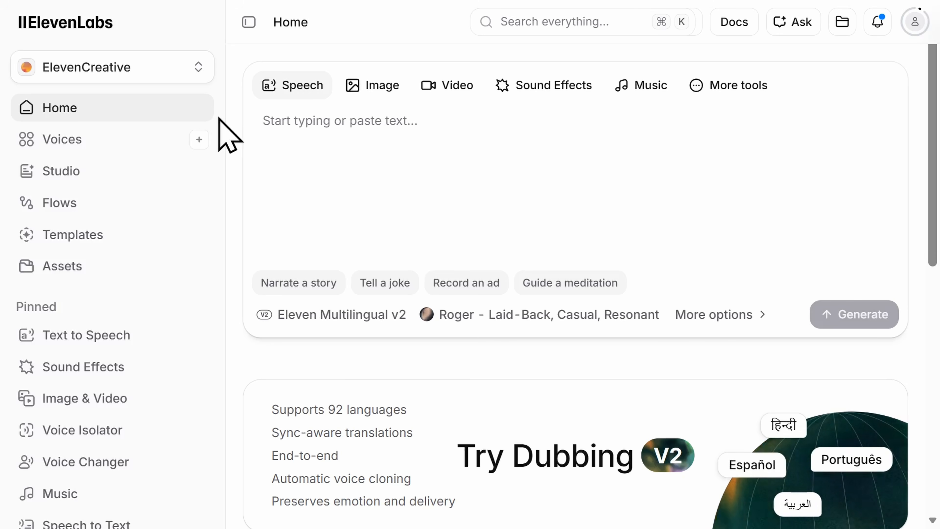
scroll(219, 119, down, 3)
scroll(219, 118, down, 3)
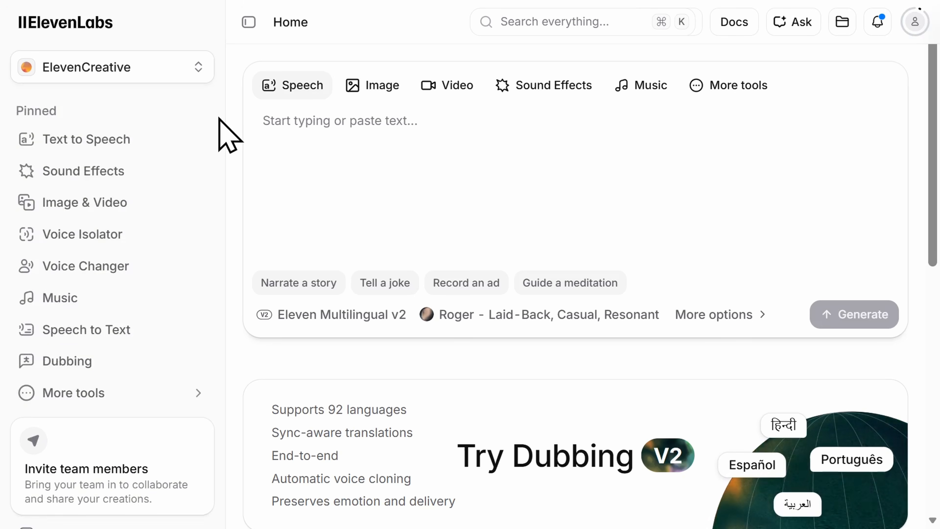
scroll(219, 119, down, 2)
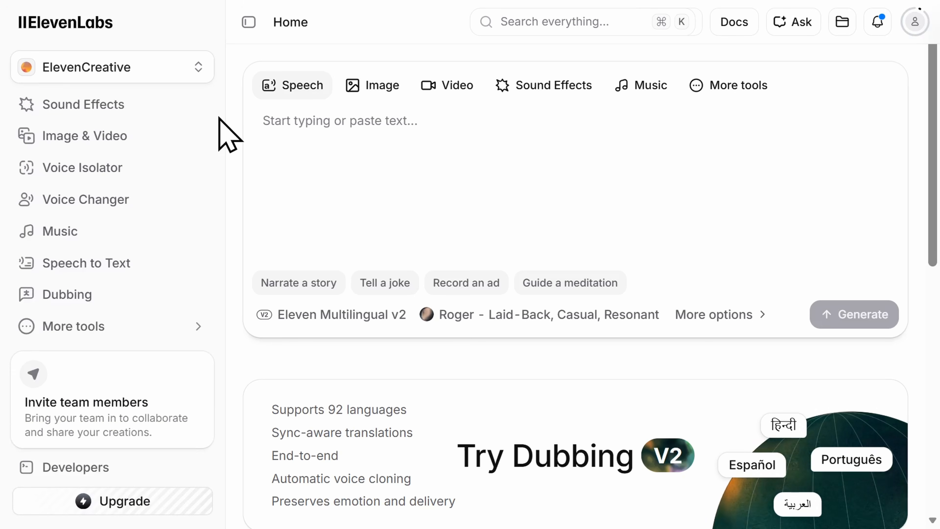
scroll(228, 135, up, 3)
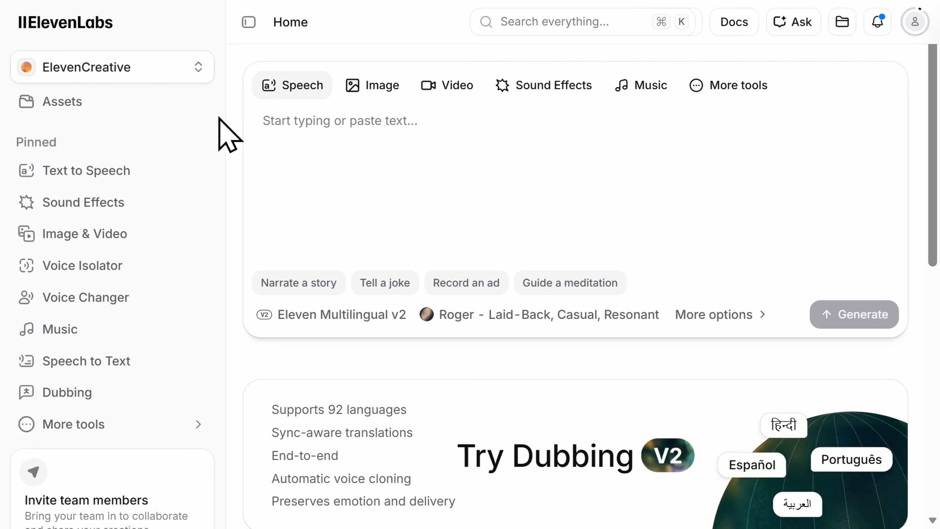
scroll(229, 136, up, 3)
scroll(219, 119, up, 2)
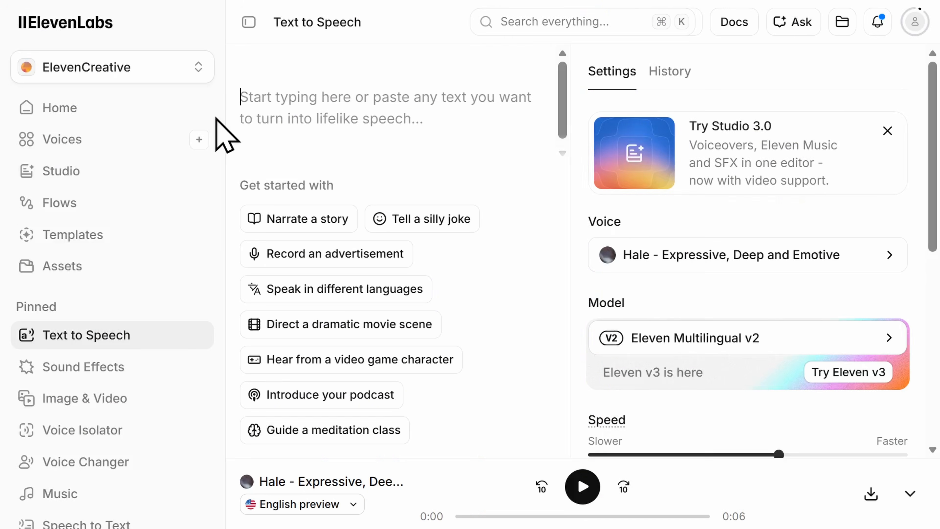
Paste the paragraph about the small coastal fishing village into Text to Speech and generate the speech
text(Nestled along the rugged coastline, the small fishing village has welcomed travelers for generations. Colorful boats sway gently in the harbor as locals prepare for another day at sea, preserving traditions that have been passed down for centuries.)
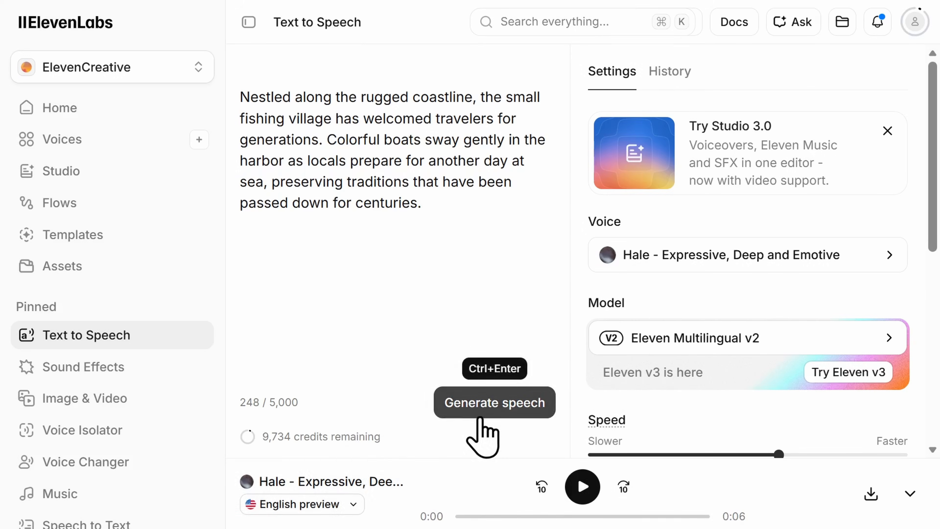
click(482, 422)
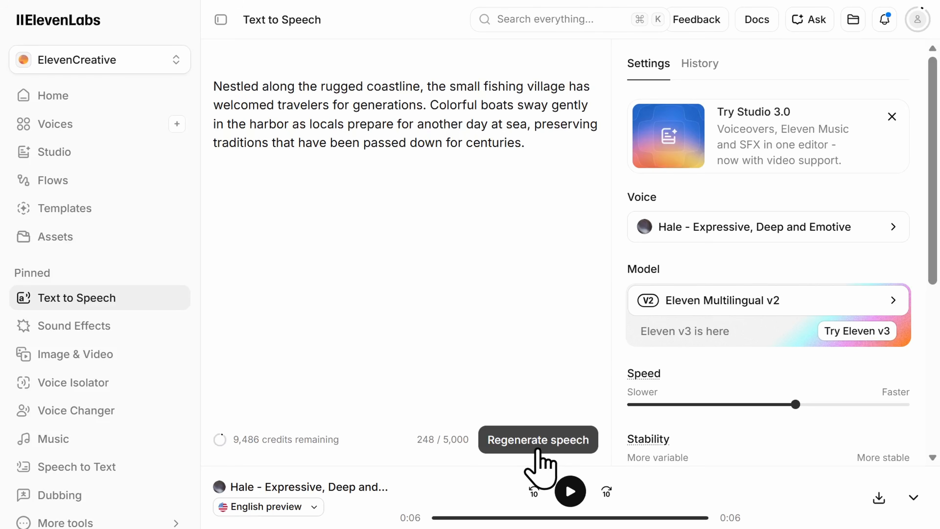
Browse the available voices and examine the language, gender and category filter options
click(701, 227)
scroll(778, 333, down, 1)
scroll(726, 348, down, 4)
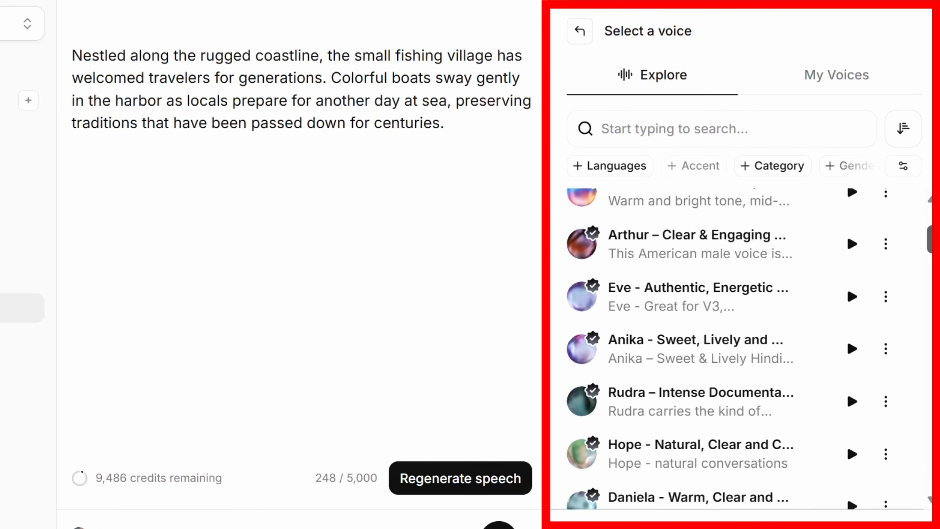
scroll(725, 348, down, 1)
scroll(749, 349, down, 5)
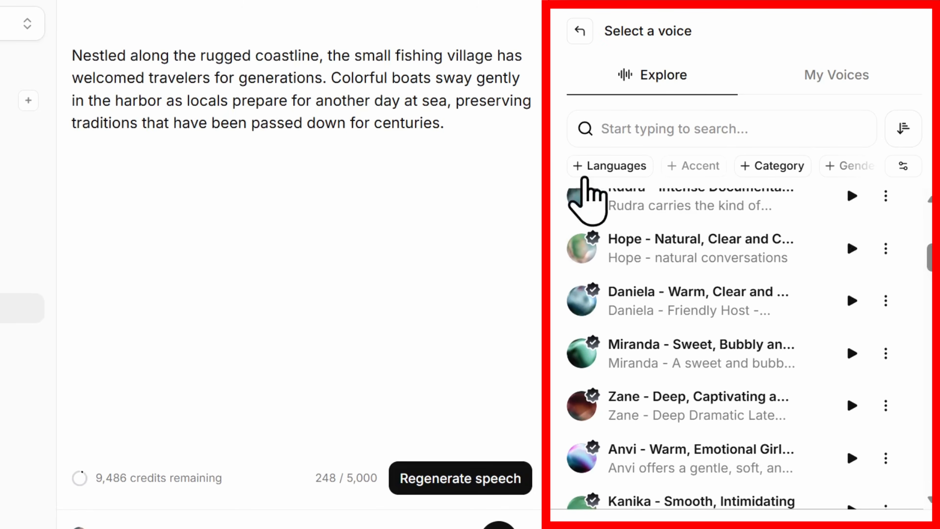
click(580, 169)
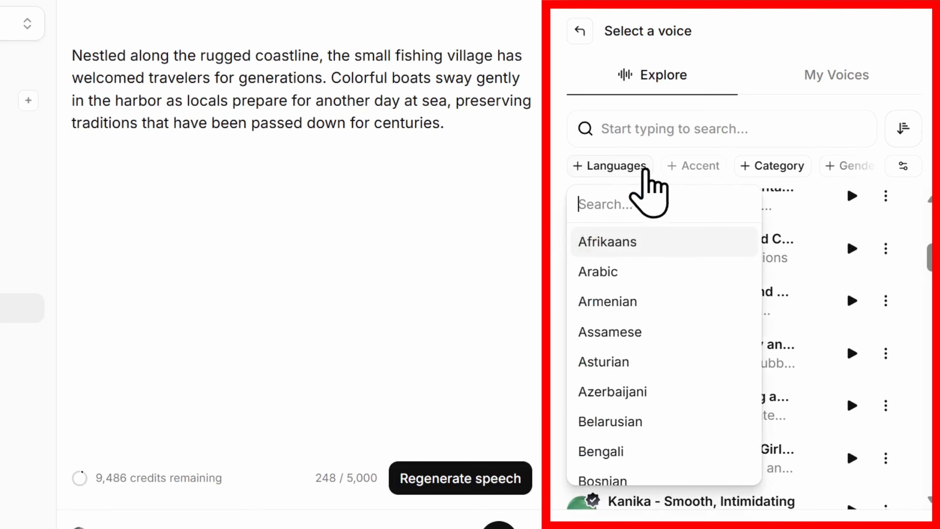
click(833, 170)
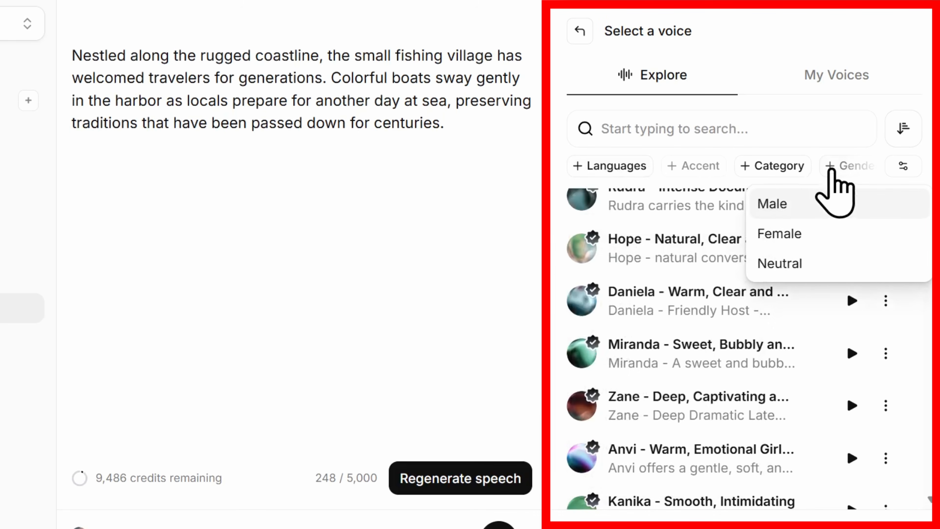
click(746, 176)
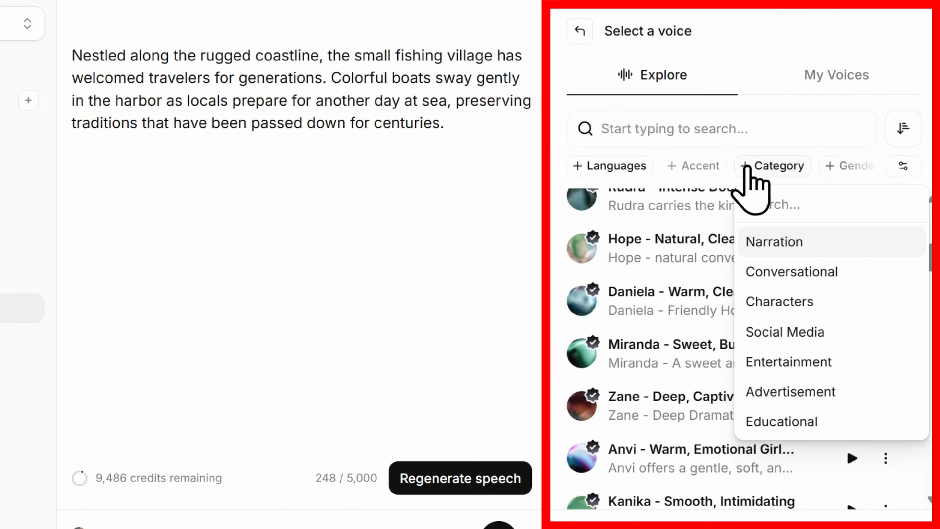
click(754, 153)
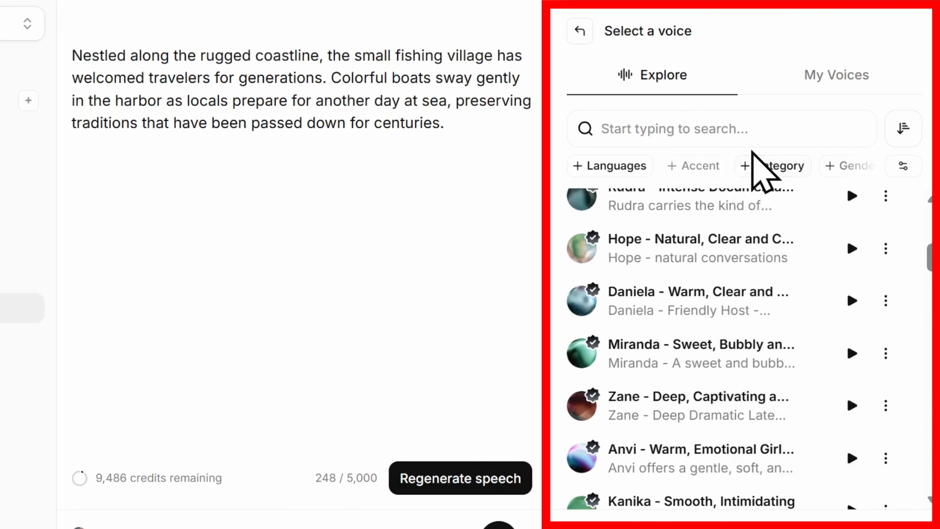
Play previews of the Hope and Zane voices
click(852, 248)
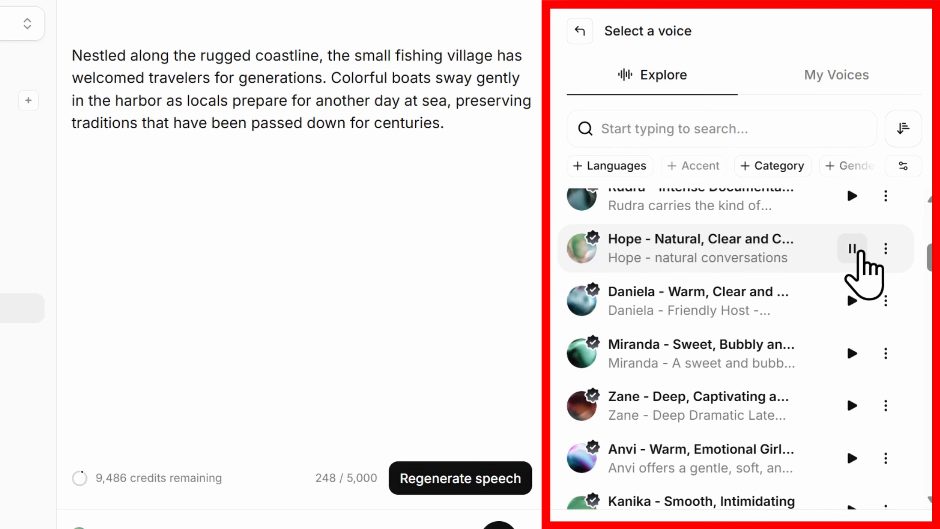
click(852, 405)
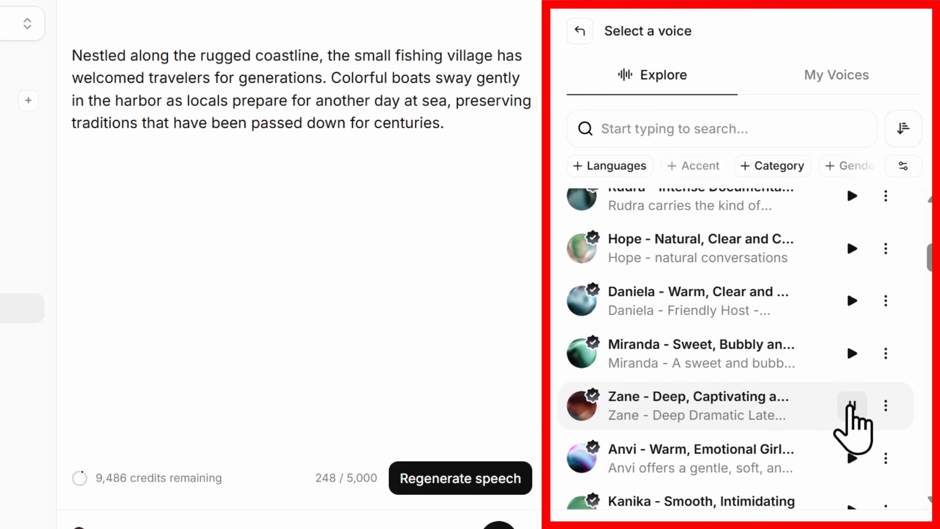
click(851, 406)
scroll(854, 412, down, 1)
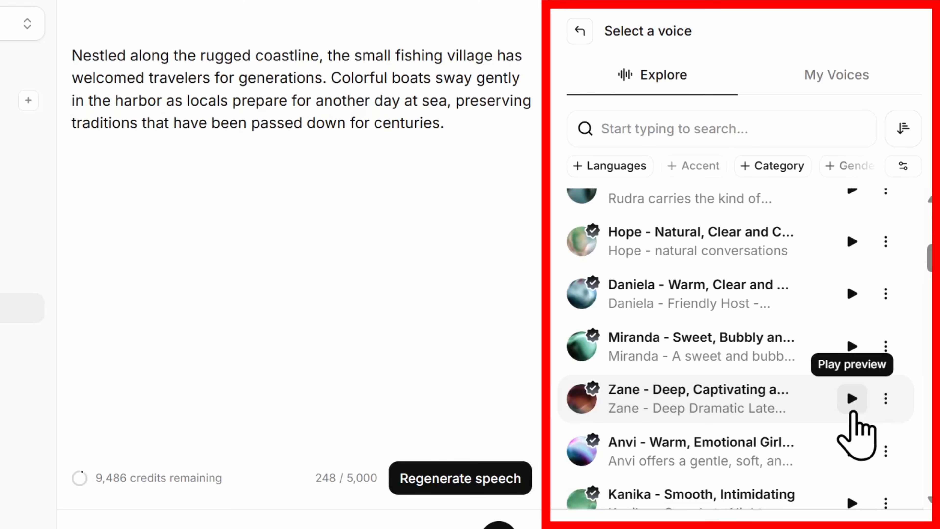
Search the voices for "pirate" and generate the speech with the chosen voice
click(778, 121)
text(pirate)
click(852, 210)
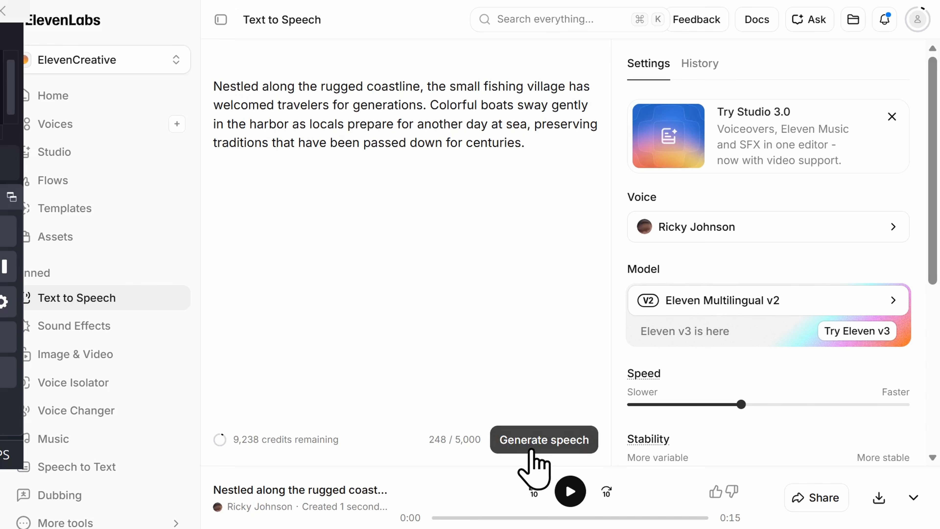
click(532, 449)
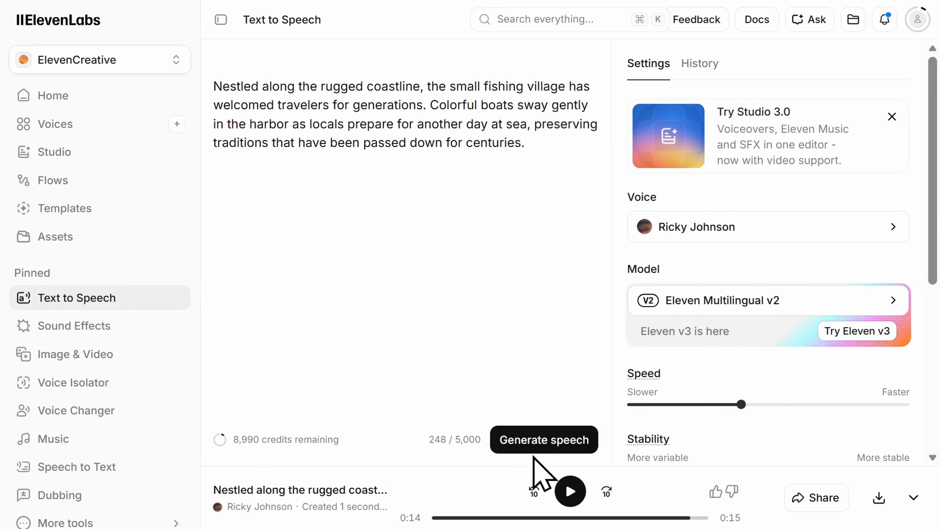
Try slowing the speech speed to 0.85, and raise it to a faster setting
scroll(927, 207, down, 3)
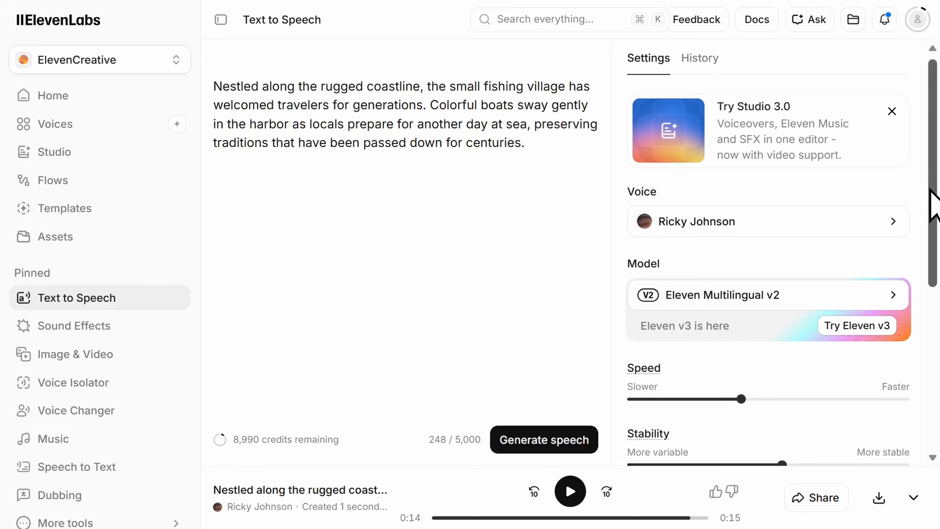
scroll(920, 226, down, 3)
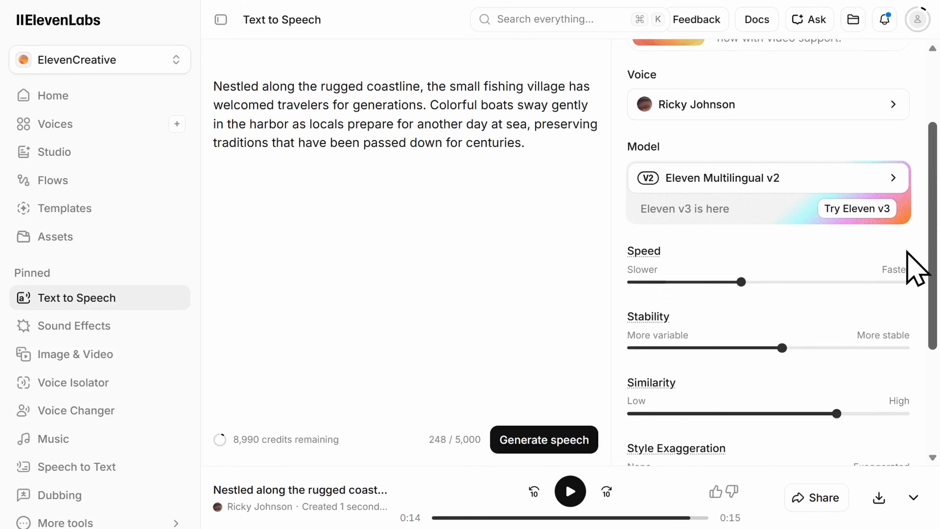
scroll(902, 282, down, 3)
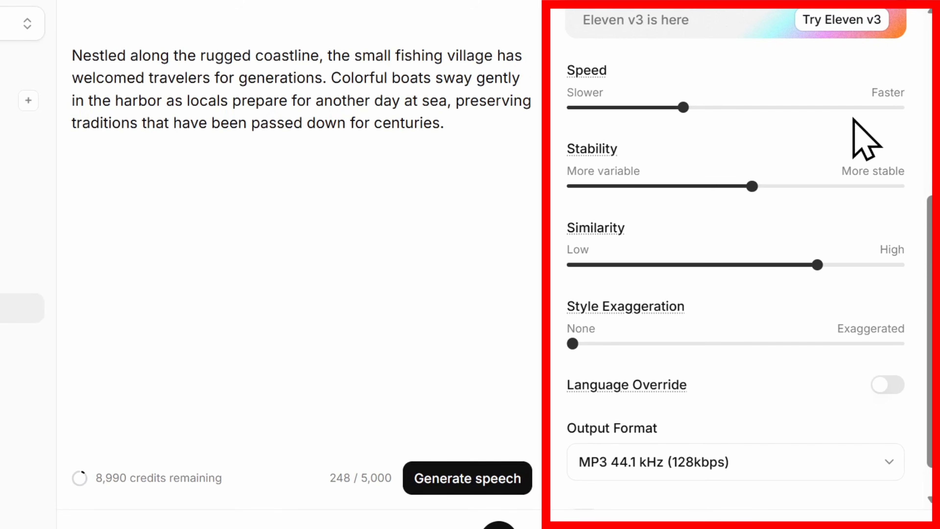
mouse_move(683, 108)
drag(683, 108, 670, 108)
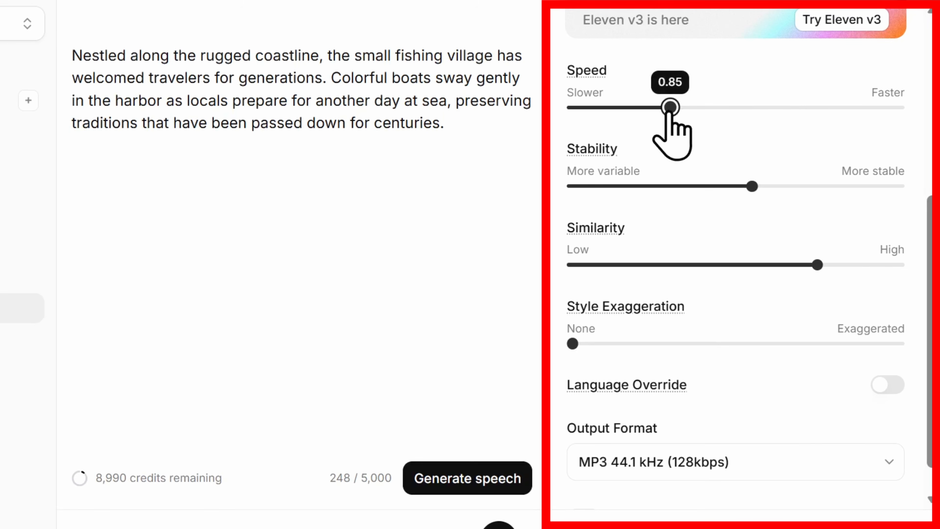
drag(671, 109, 722, 107)
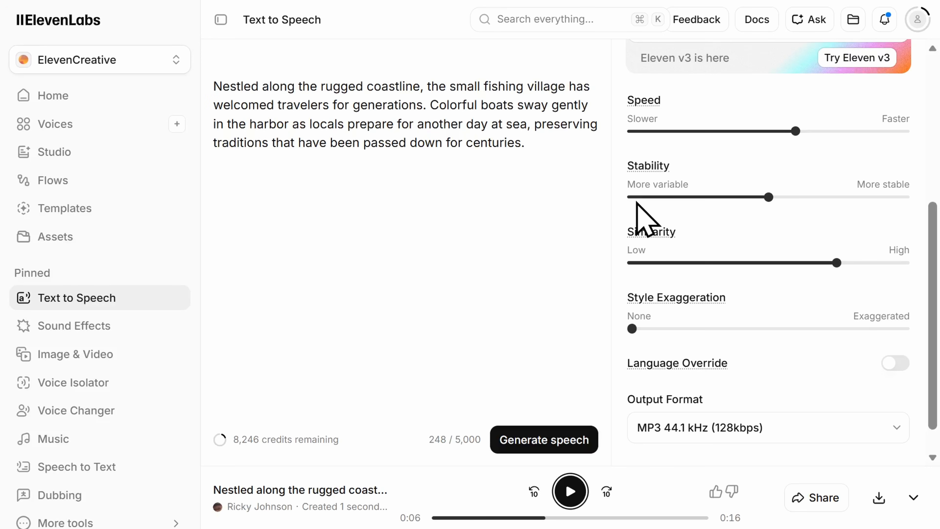
Set the speed to 0.95 and style exaggeration to 19%, lower the similarity slightly, and generate the speech again
click(793, 134)
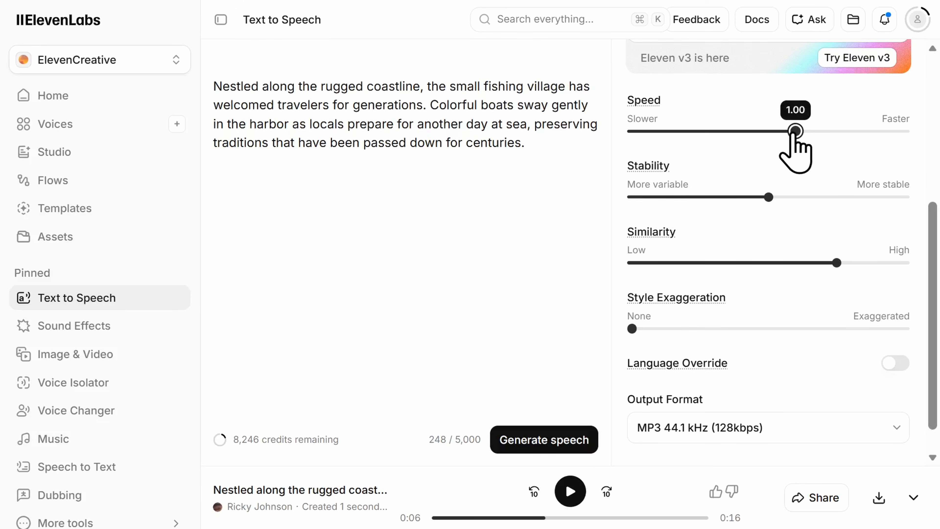
drag(795, 133, 769, 132)
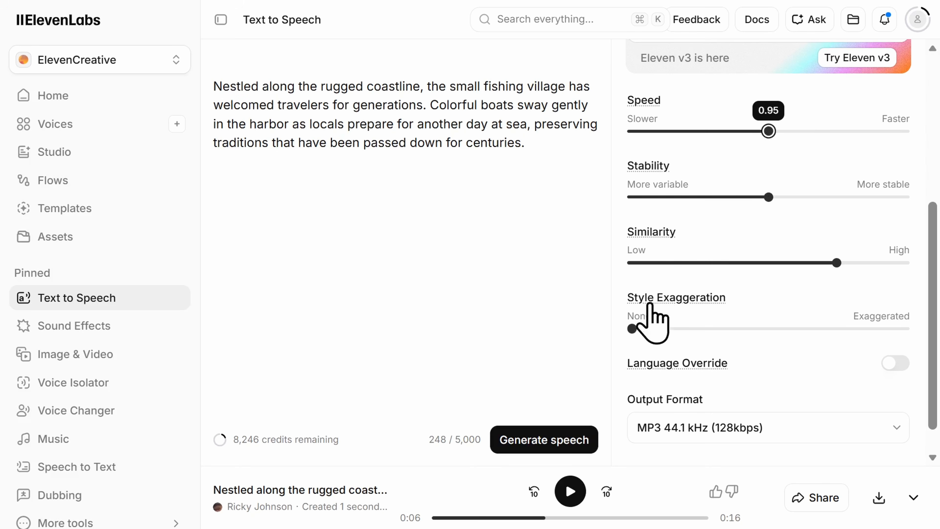
drag(633, 329, 683, 329)
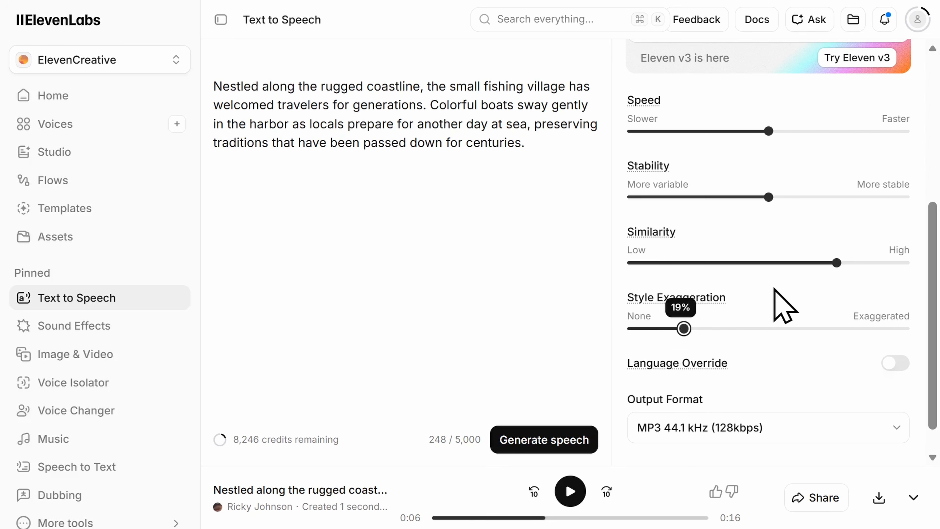
drag(836, 263, 804, 263)
click(538, 450)
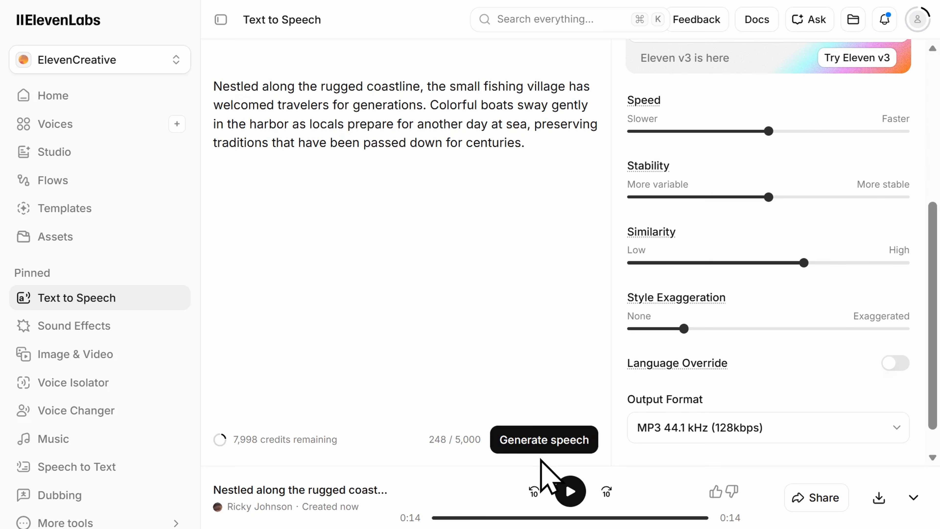
Replace the period at the end of the fishing village paragraph with an exclamation mark
drag(439, 86, 406, 85)
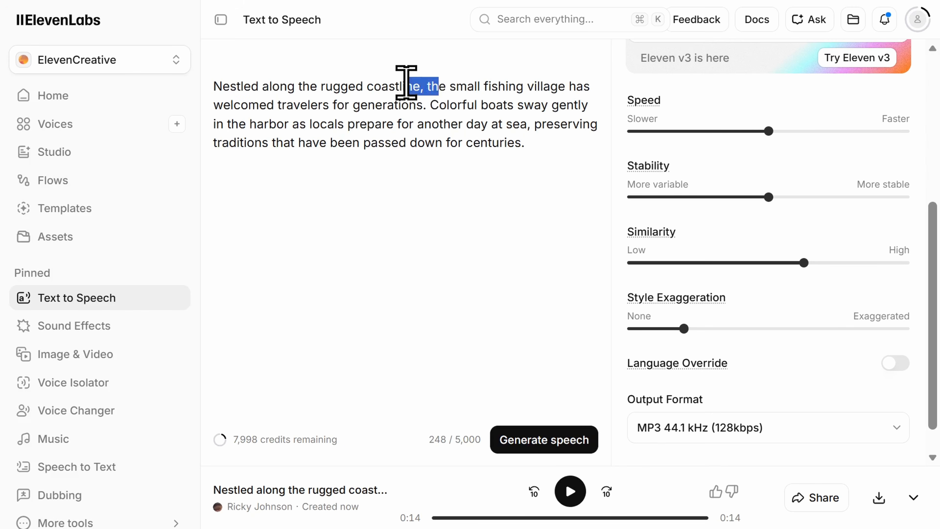
click(539, 142)
key(BackSpace)
text(!)
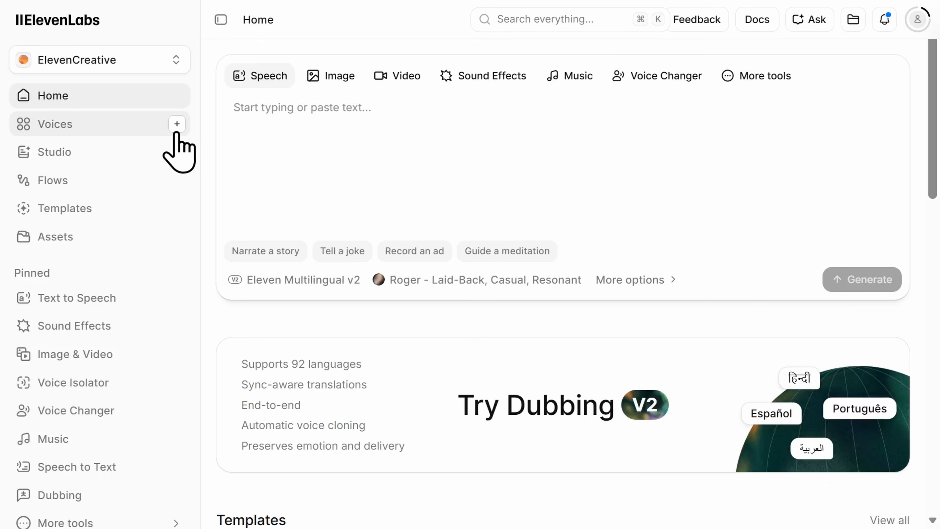
Create an Instant Voice Clone, accepting the rights and consent statement and saving the voice
click(177, 130)
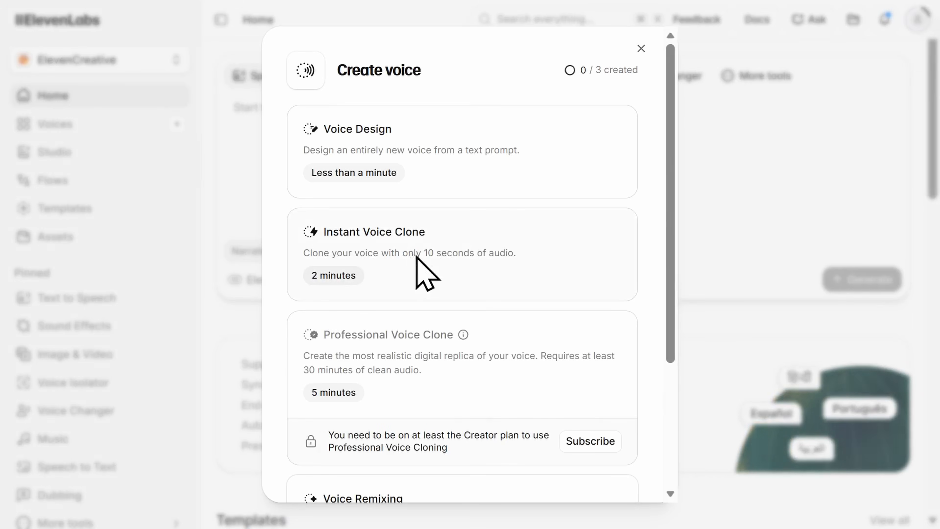
click(420, 259)
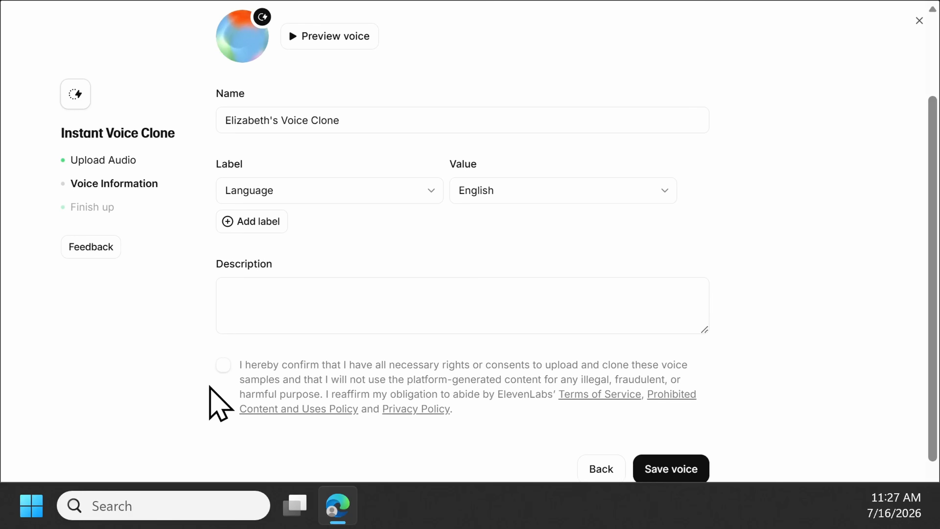
click(222, 368)
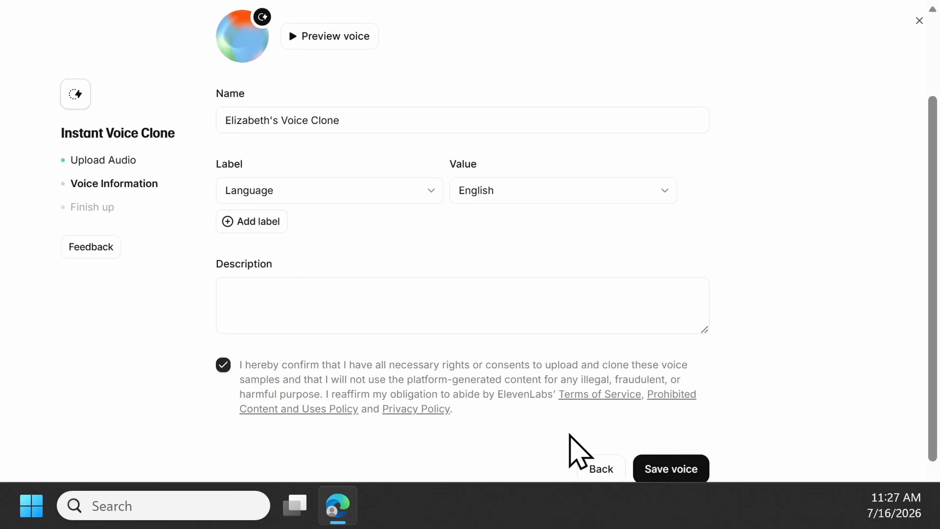
click(662, 467)
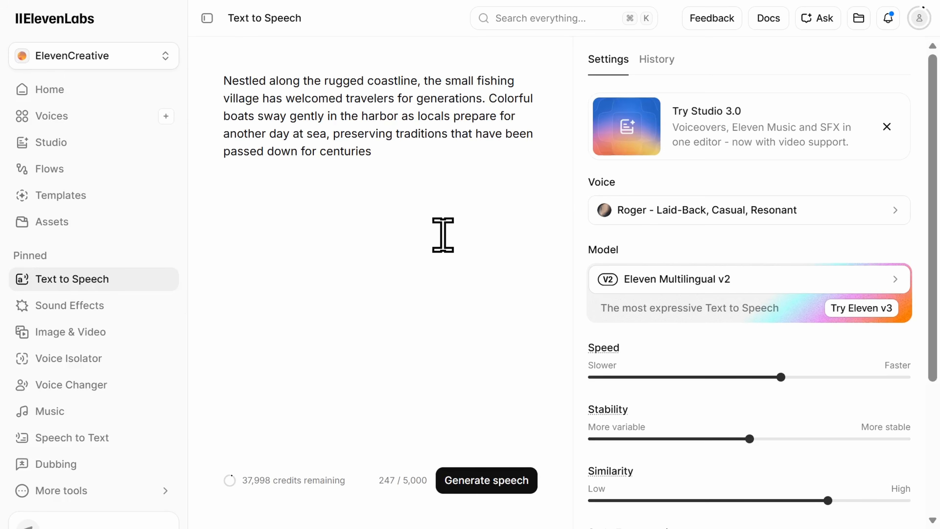
Switch the speech voice from Roger to the personal voice clone saved under My Voices
click(671, 218)
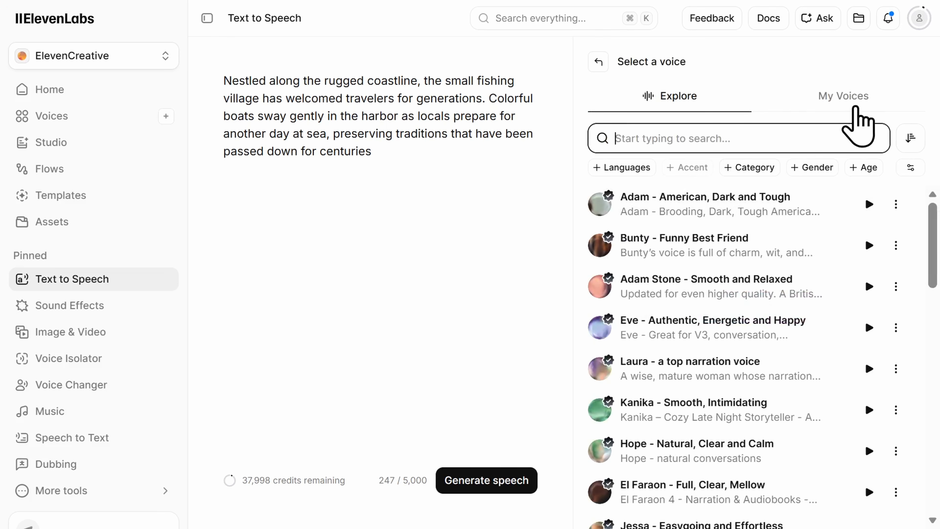
click(856, 107)
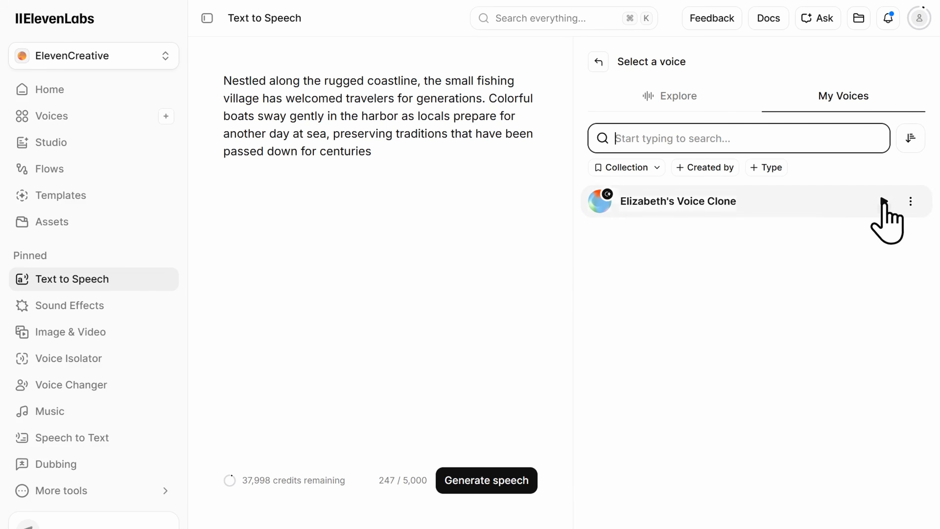
click(821, 201)
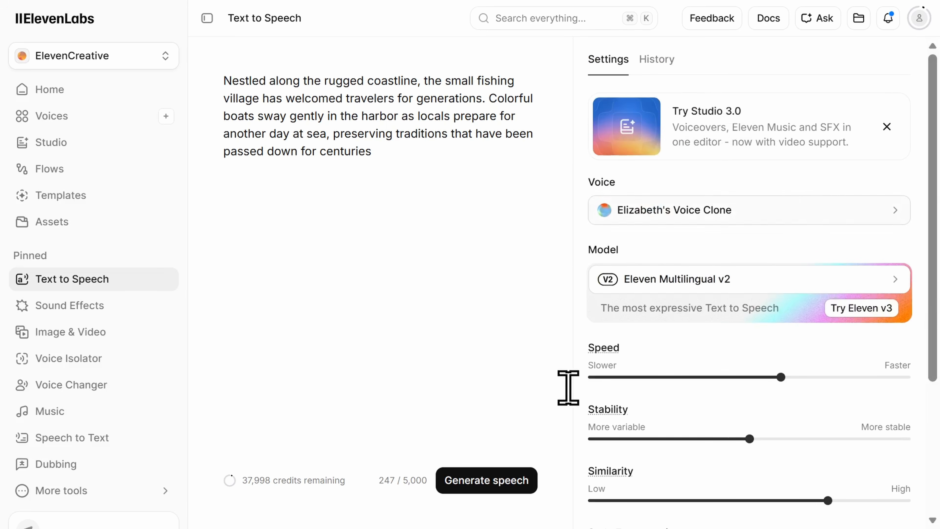
Generate the fishing village paragraph with the cloned voice and play back part of the result
click(505, 487)
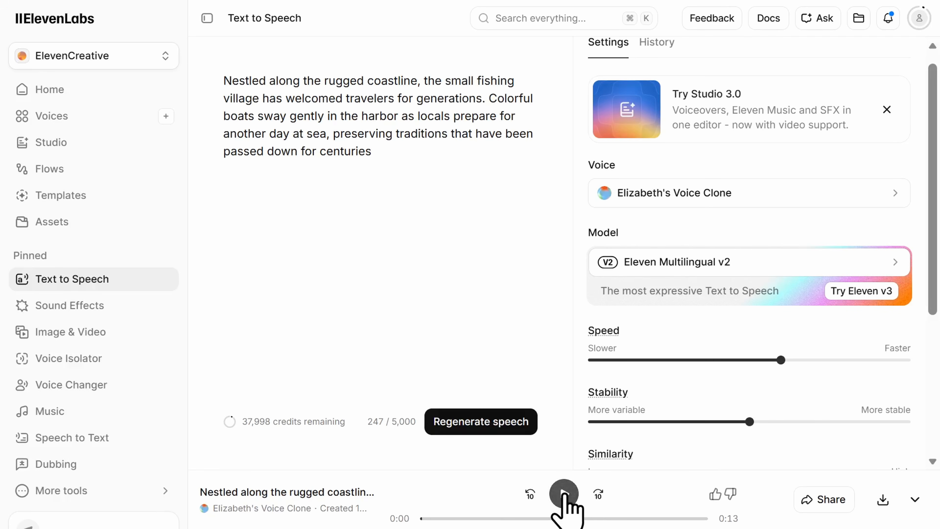
click(564, 493)
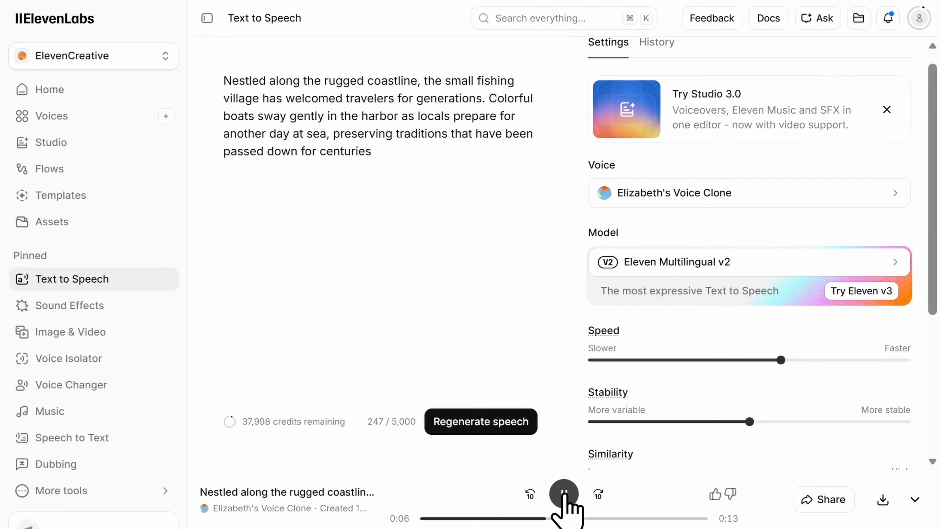
click(564, 495)
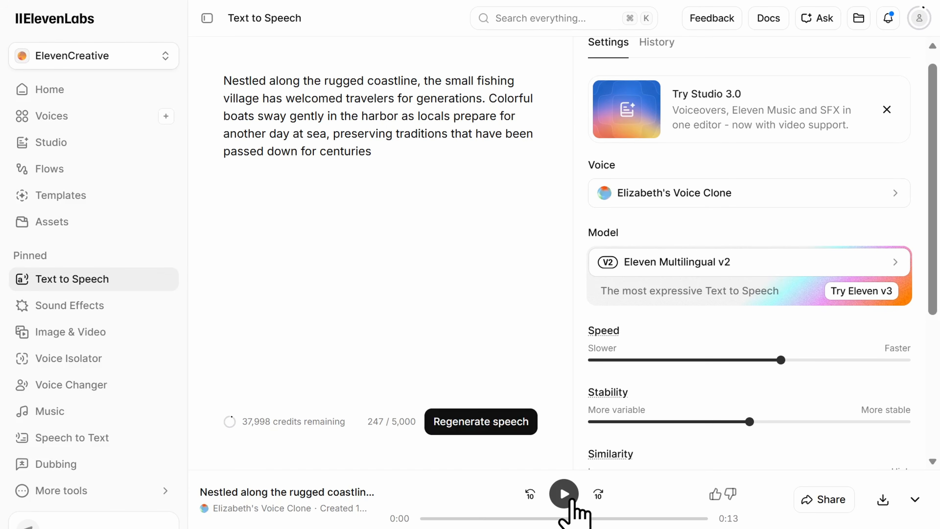
Create a new blank audio project in Studio
drag(928, 195, 931, 278)
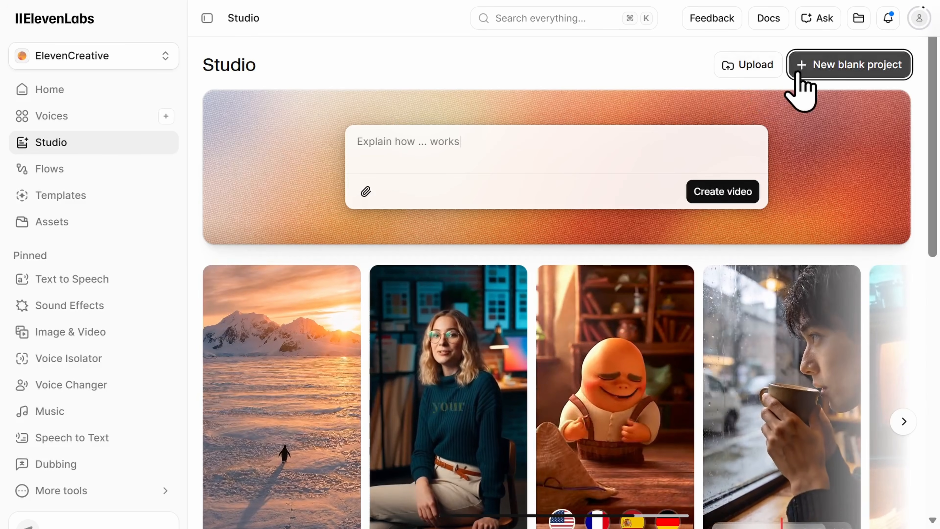
click(815, 70)
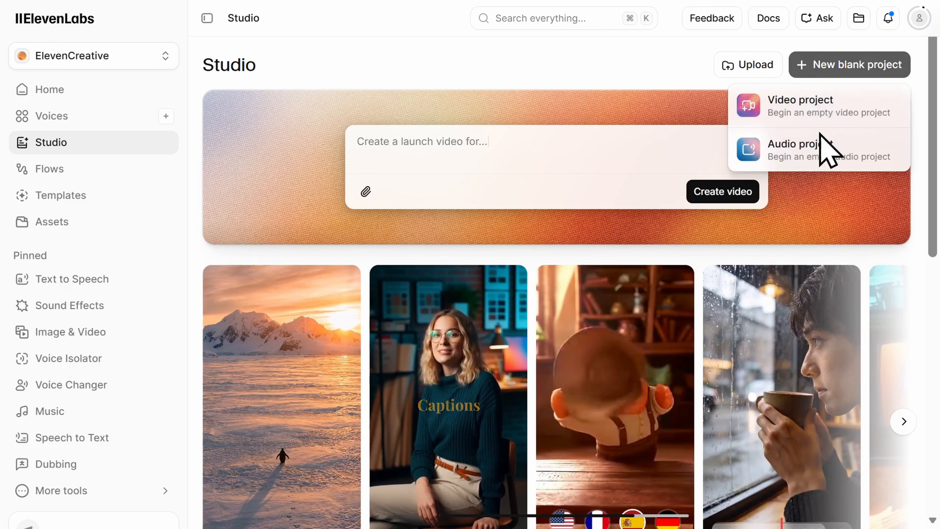
click(819, 155)
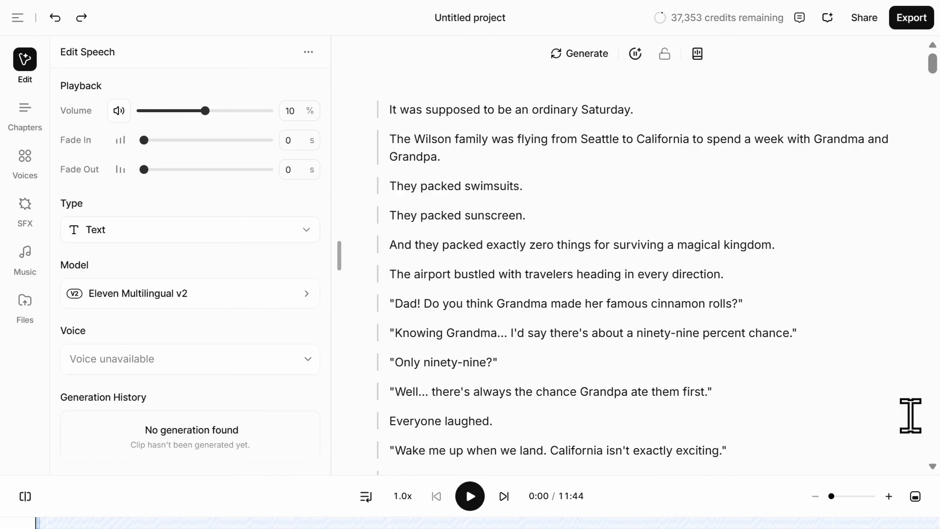
Assign the Bella - Professional, Bright, Warm voice to the first six narration paragraphs, through the airport sentence
drag(737, 273, 389, 110)
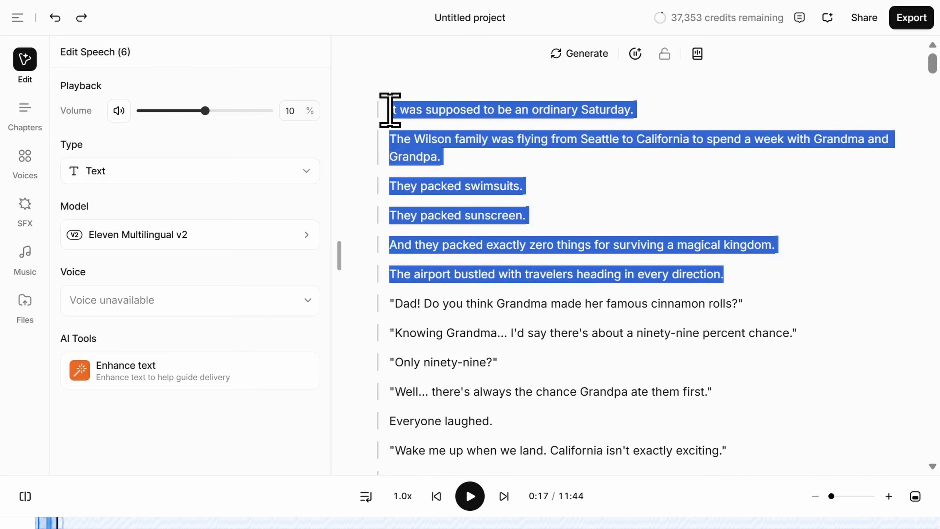
click(308, 300)
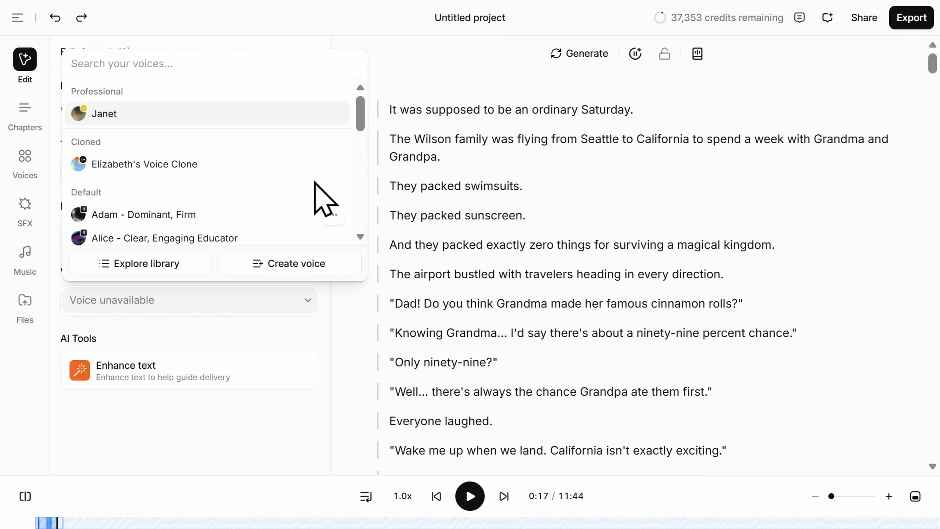
scroll(359, 130, down, 2)
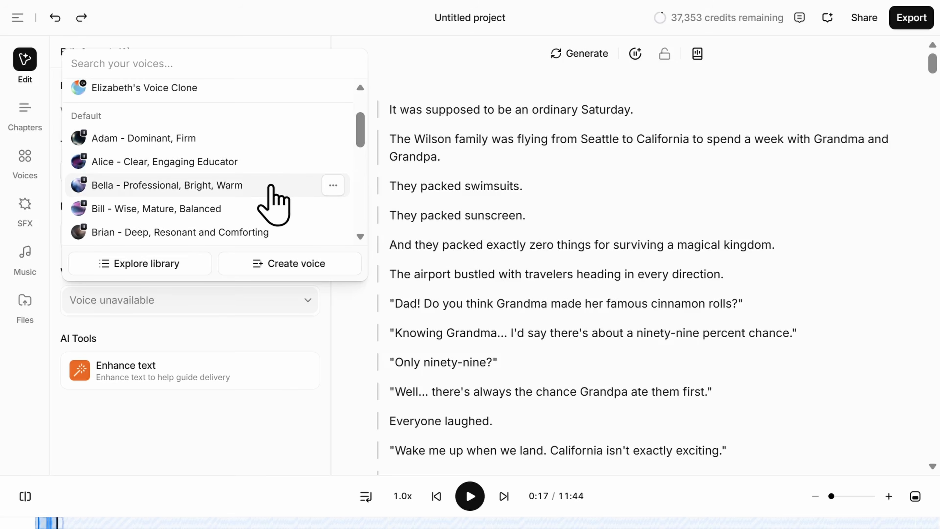
click(272, 185)
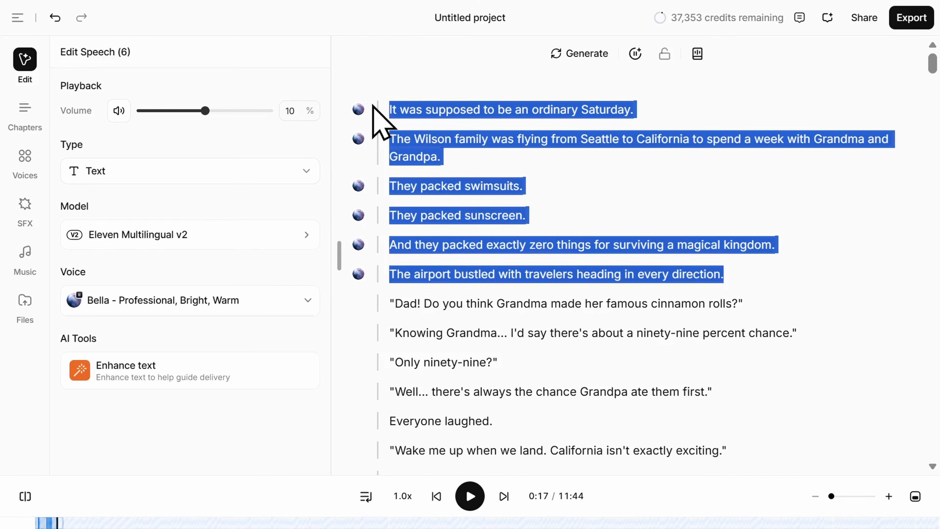
key(Escape)
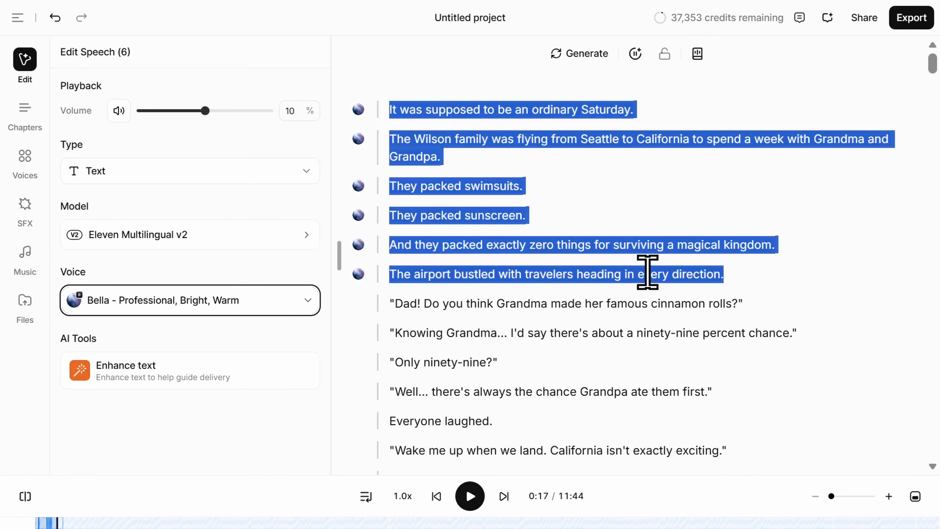
Assign the Alice - Clear, Engaging Educator voice to the dialogue line about Grandma's cinnamon rolls
drag(759, 301, 389, 309)
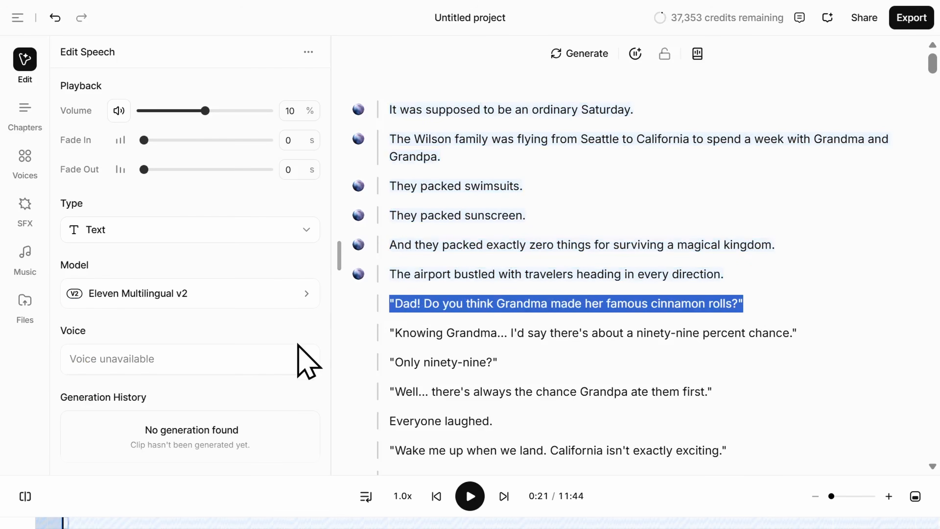
click(305, 370)
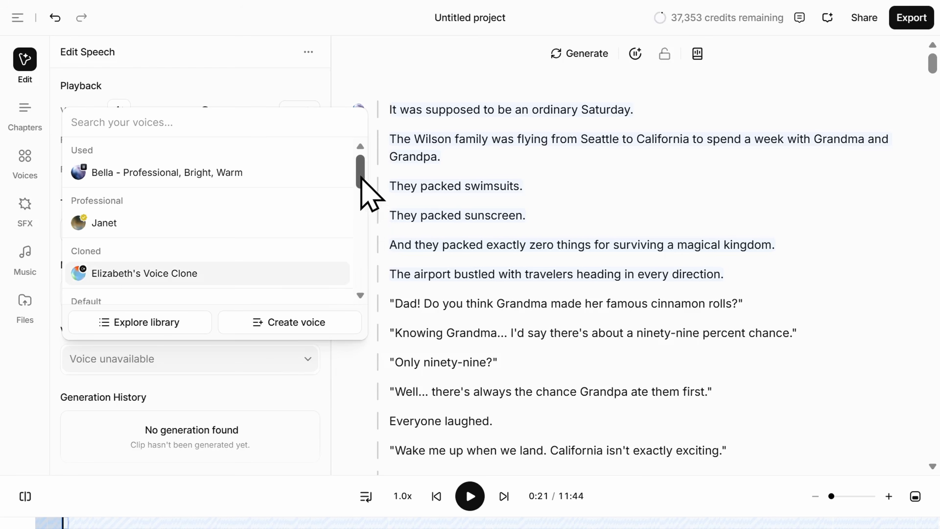
drag(361, 181, 361, 210)
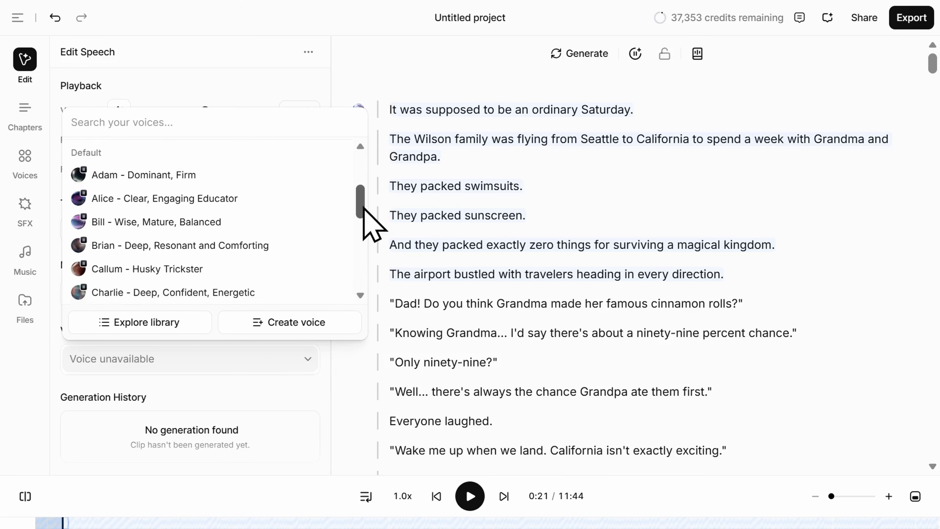
click(241, 197)
click(377, 423)
click(378, 447)
click(269, 222)
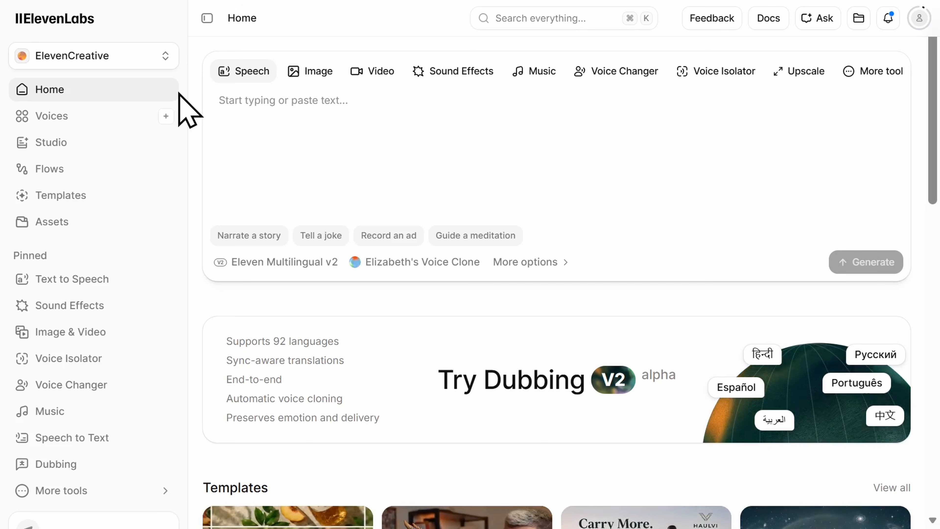
In Voice Changer, listen to part of the original Live recording.mp4 and part of its converted version to compare them
click(140, 393)
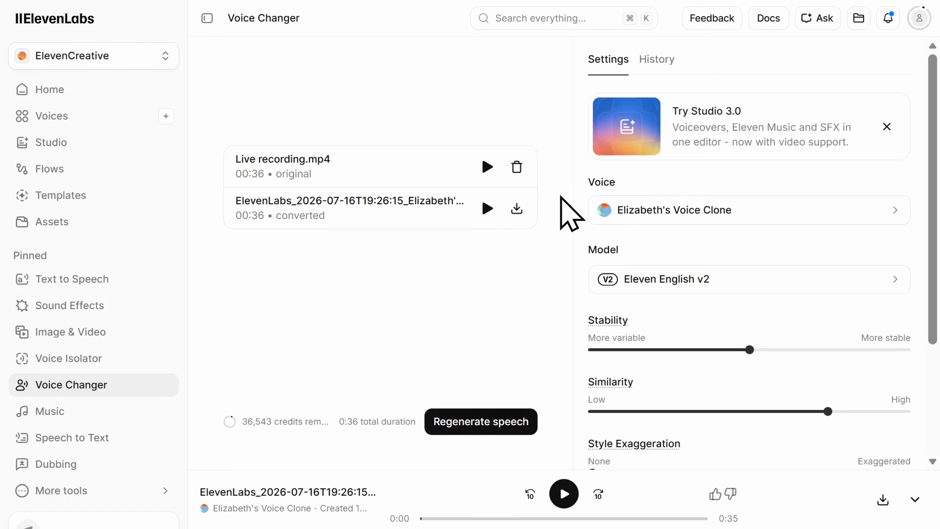
click(488, 174)
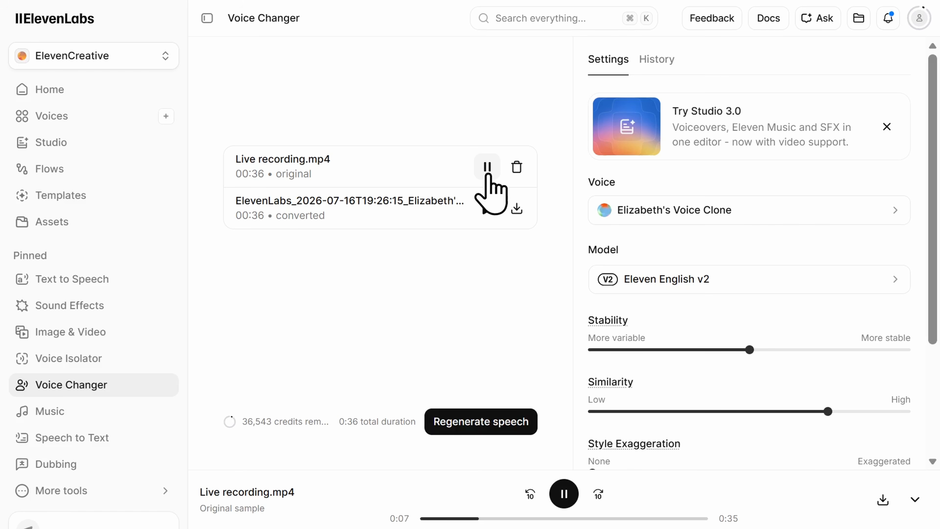
click(488, 168)
click(488, 209)
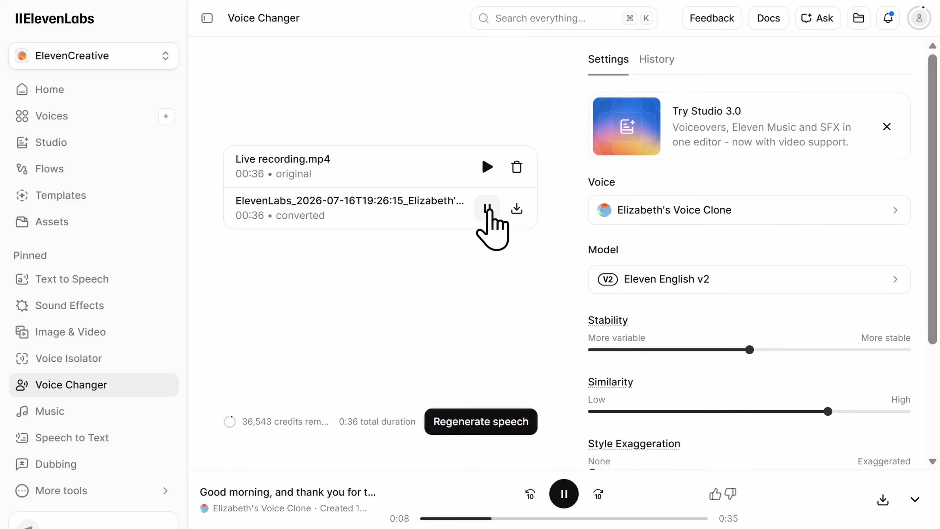
click(488, 209)
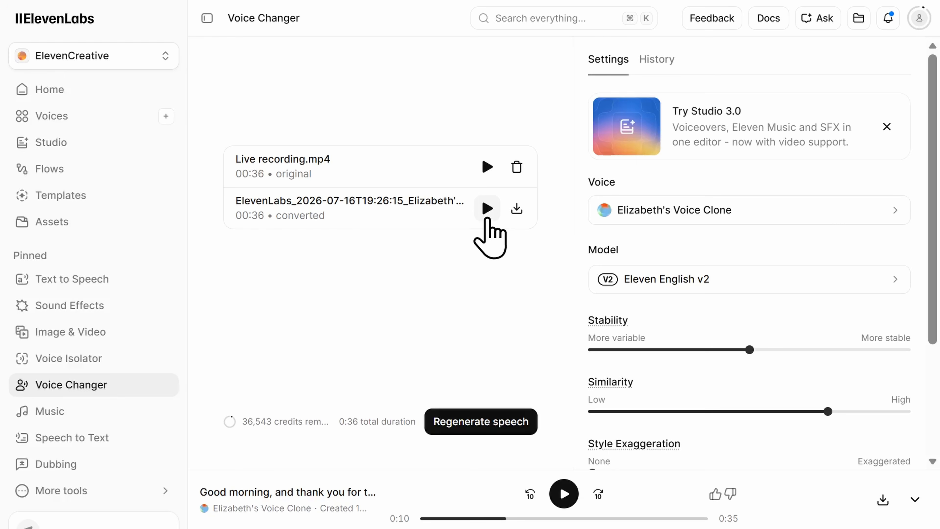
Open the voice selection for the voice changer and browse the Explore library for alternative voices
click(896, 215)
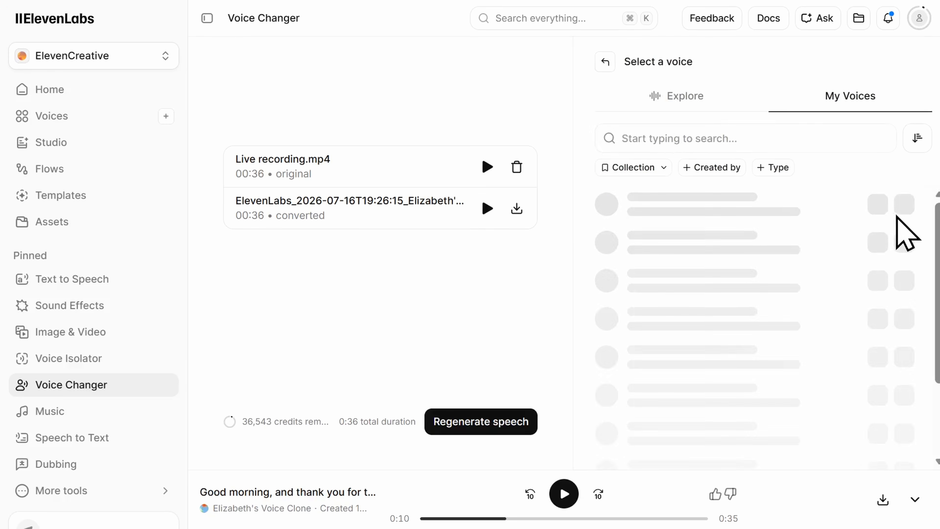
click(693, 106)
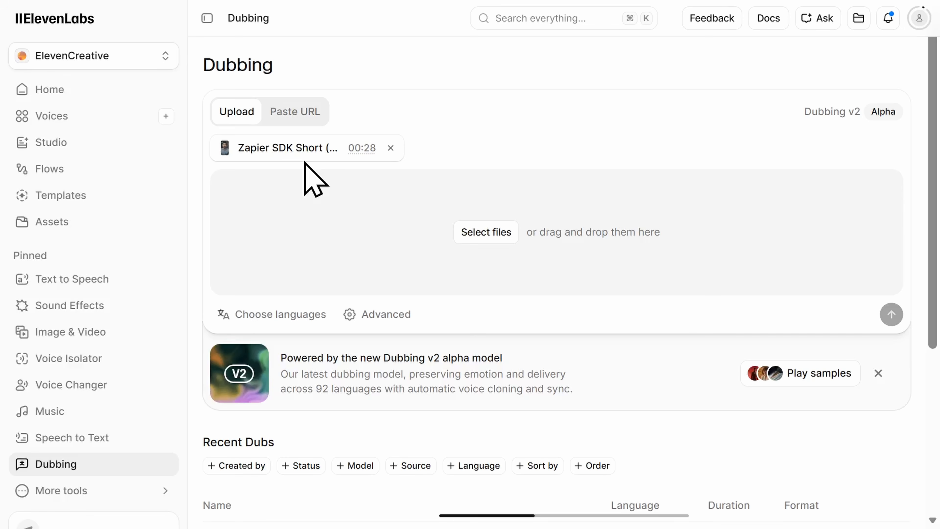
Choose French as the target language for dubbing the uploaded Zapier SDK Short video
click(314, 318)
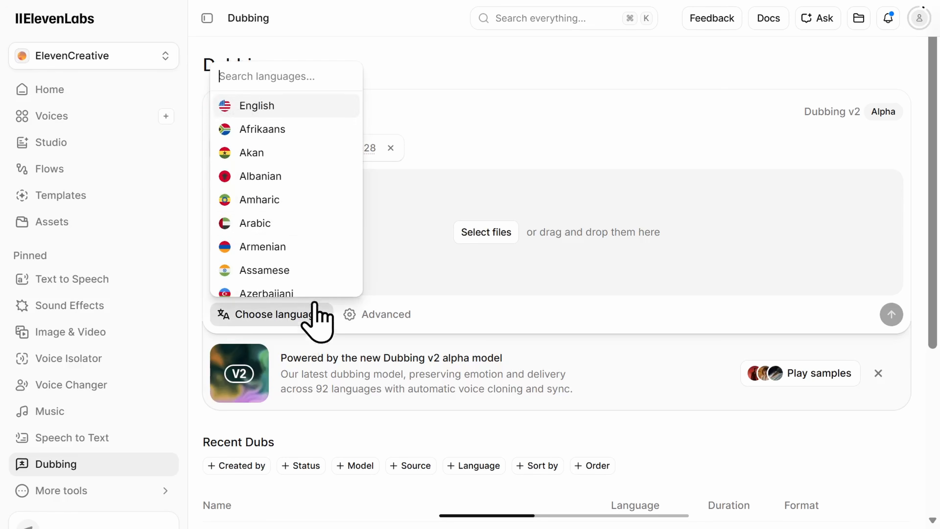
scroll(330, 214, down, 5)
scroll(329, 214, down, 6)
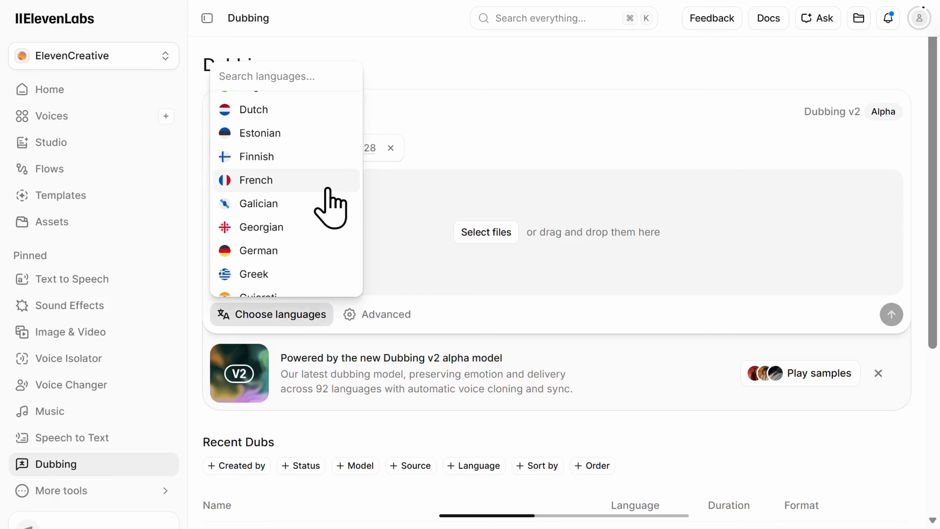
click(328, 189)
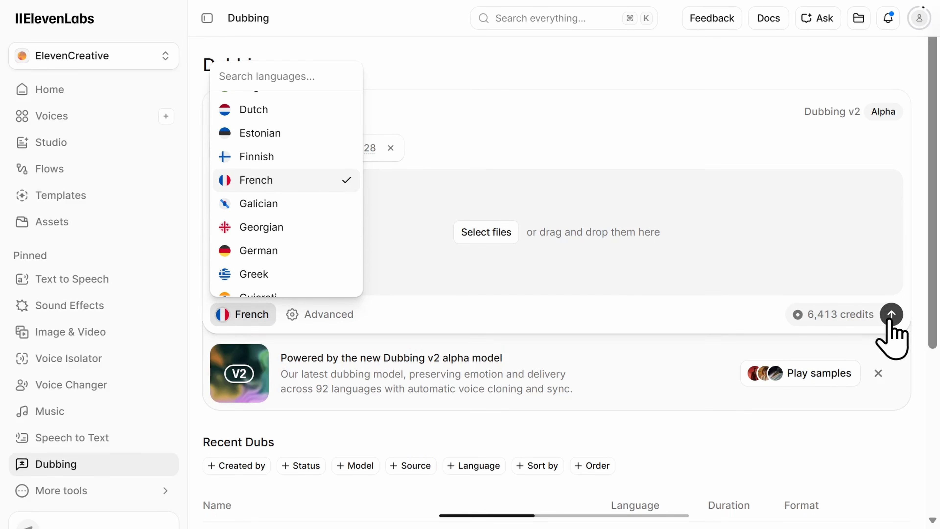